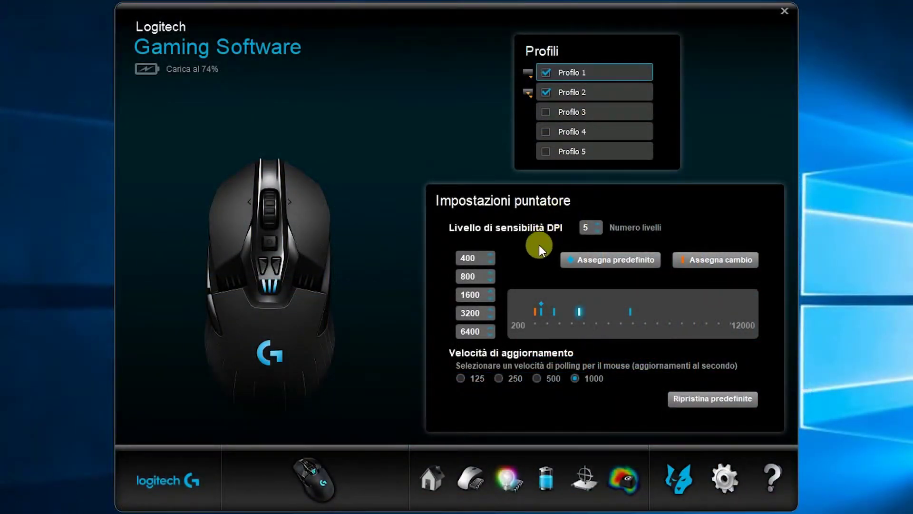
Switch the mouse to automatic game detection and open its button assignments, accepting the search for known game profiles
left_click(423, 476)
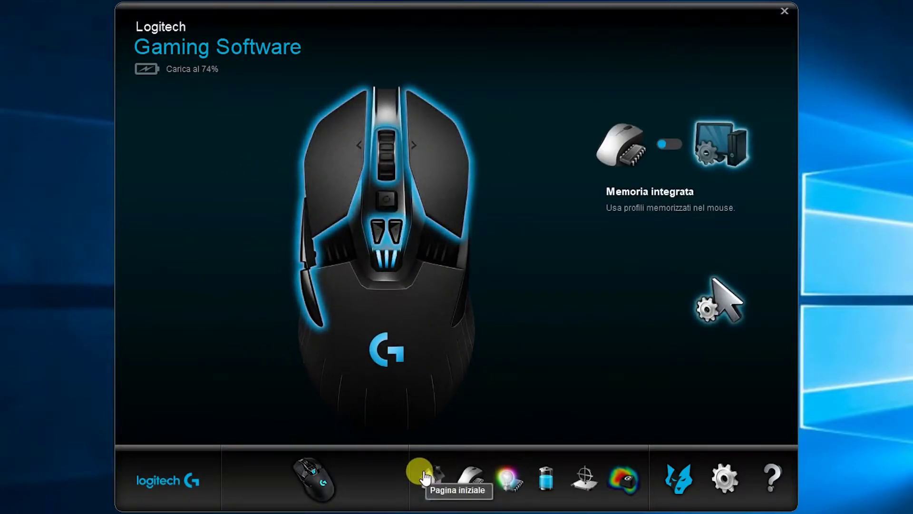
left_click(712, 155)
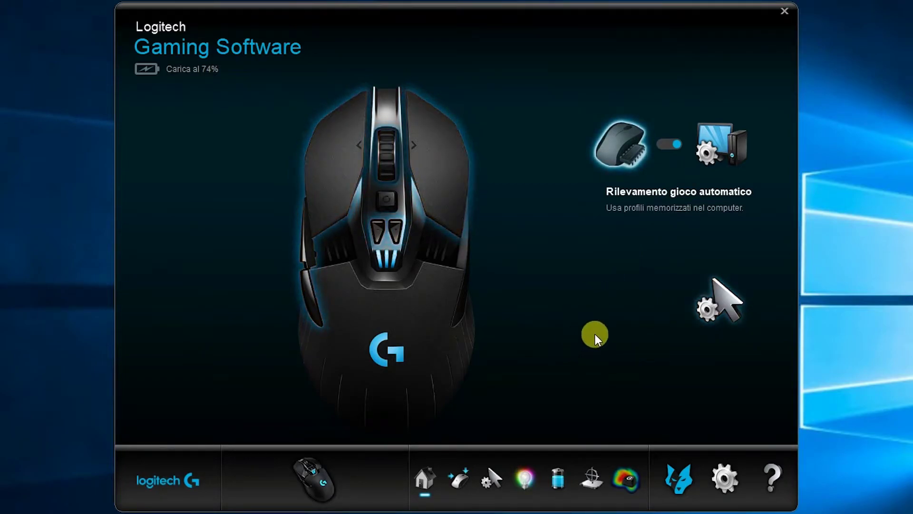
left_click(708, 316)
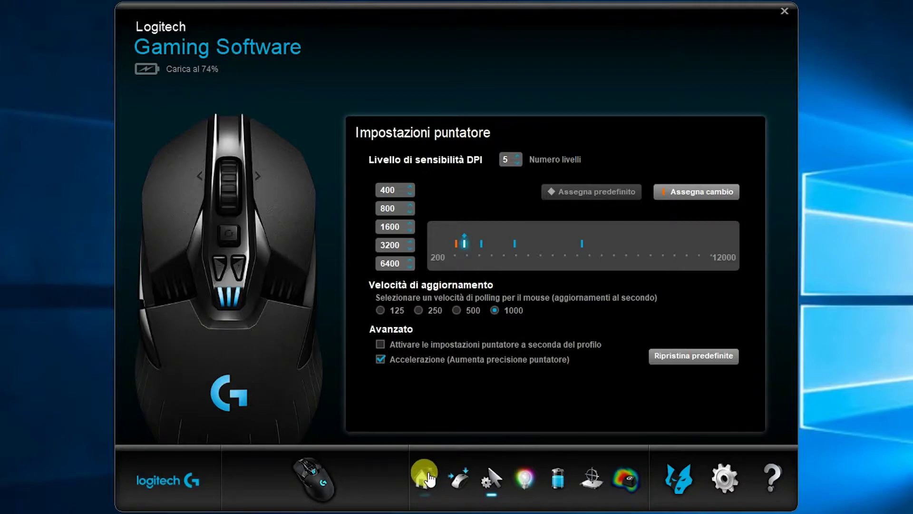
left_click(454, 476)
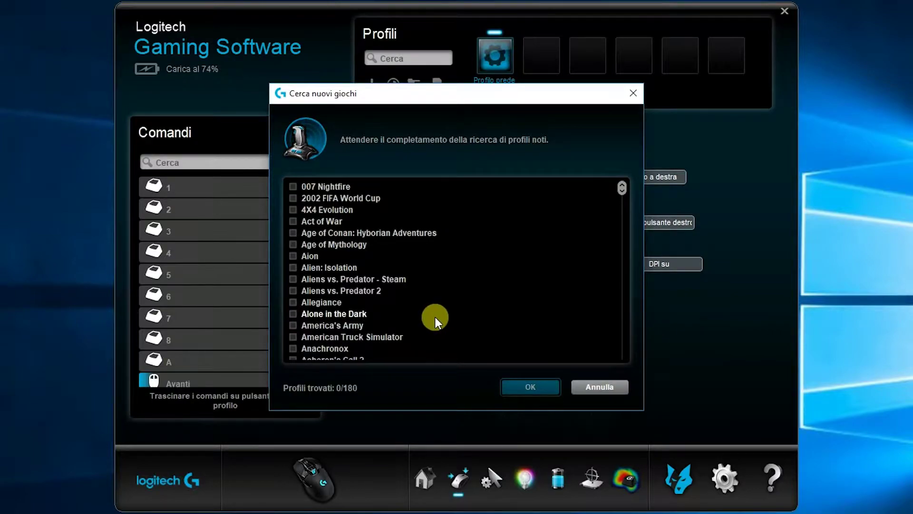
left_click(516, 381)
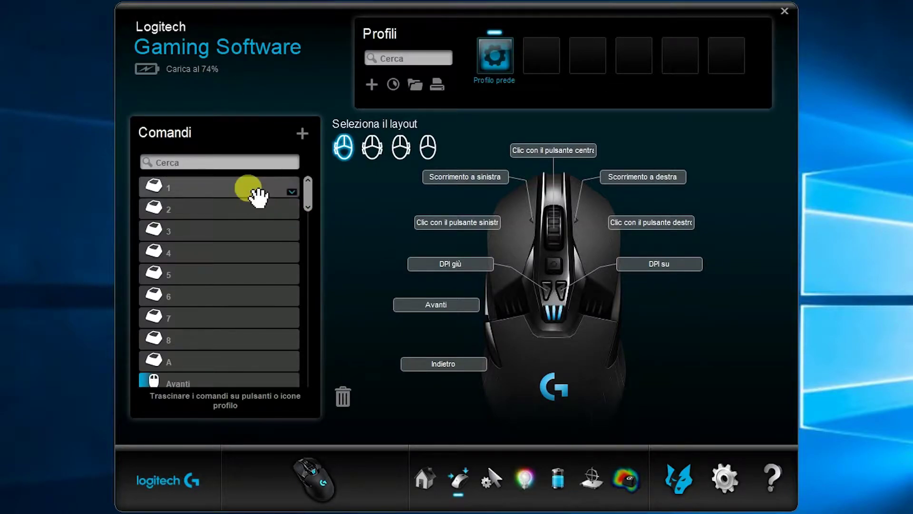
Edit command 1, change its type to Collegamento and browse for the program it launches
left_click(291, 194)
left_click(301, 199)
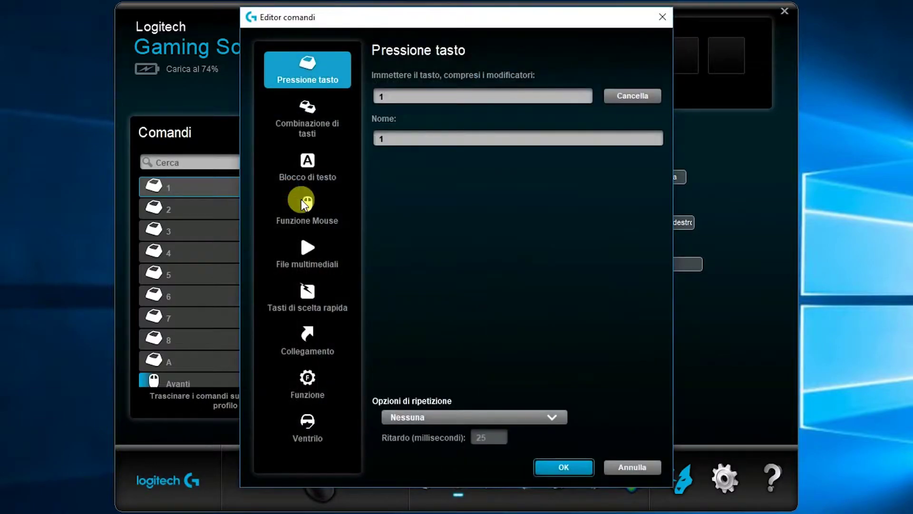
left_click(328, 337)
left_click(619, 143)
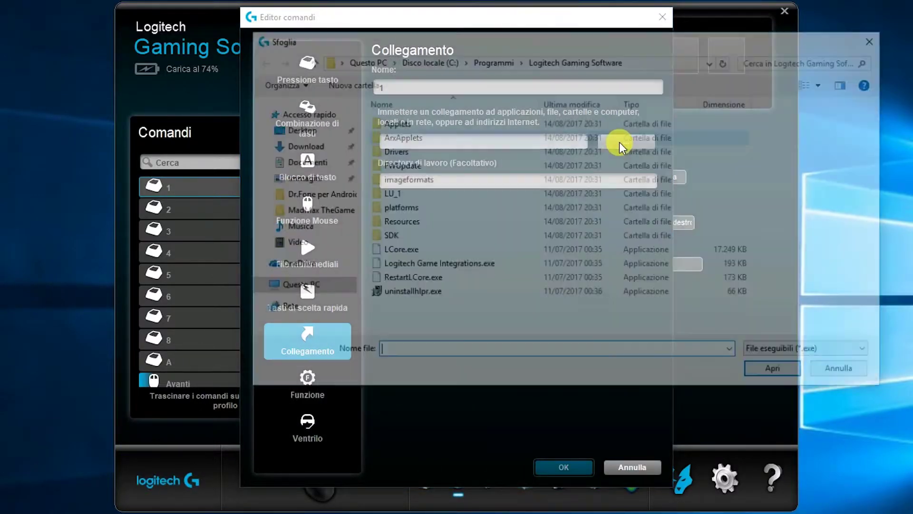
Link command 1 to wmplayer.exe in Programmi (x86)\Windows Media Player and assign the command to the Indietro mouse button
left_click(287, 287)
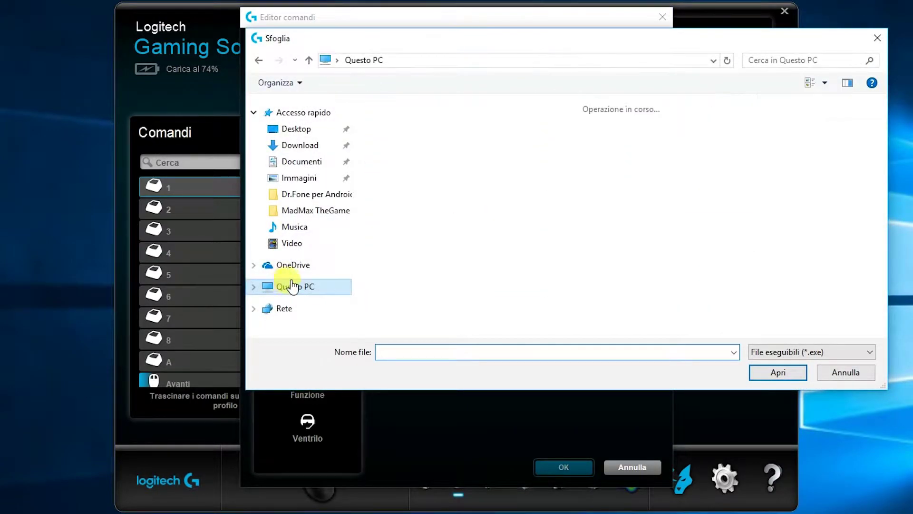
double_click(437, 237)
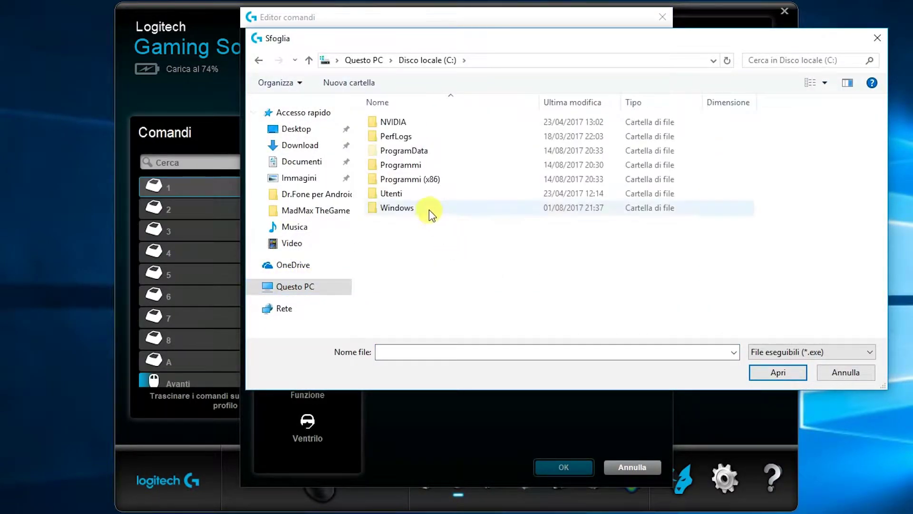
double_click(421, 179)
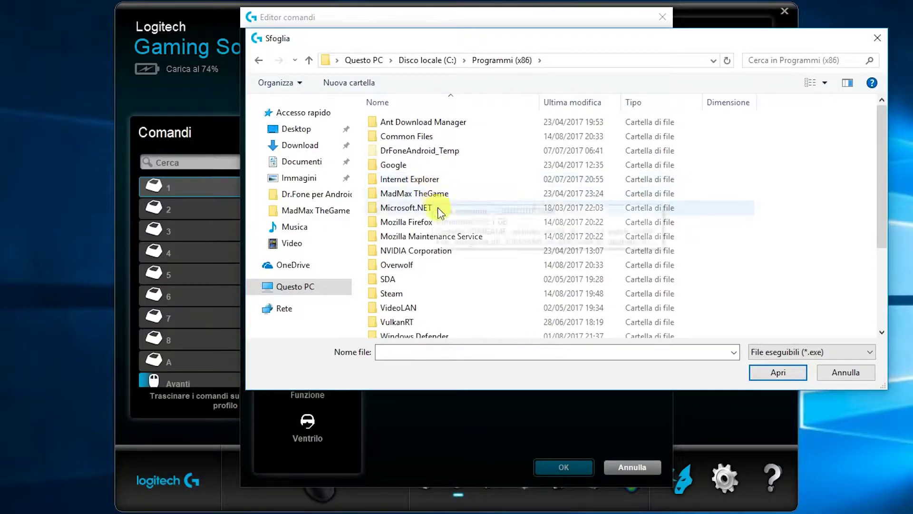
scroll(442, 230, "down", 1)
scroll(449, 257, "down", 2)
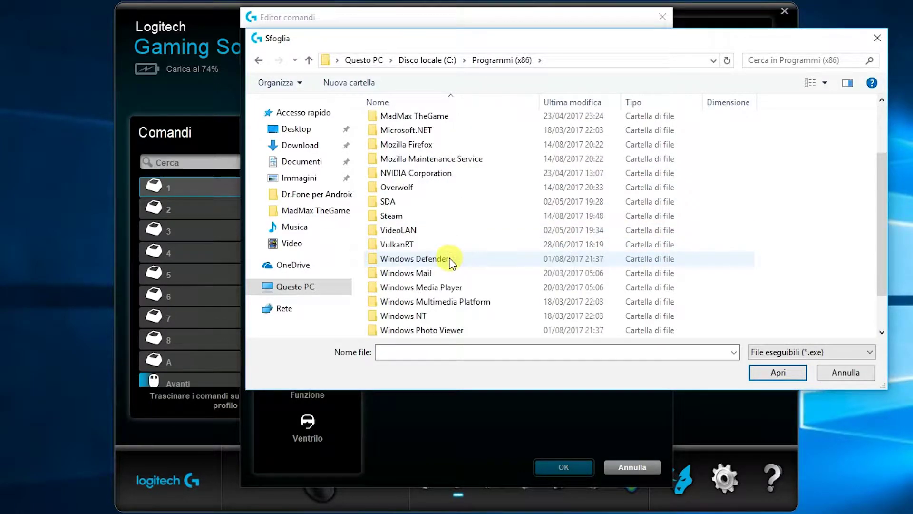
double_click(446, 244)
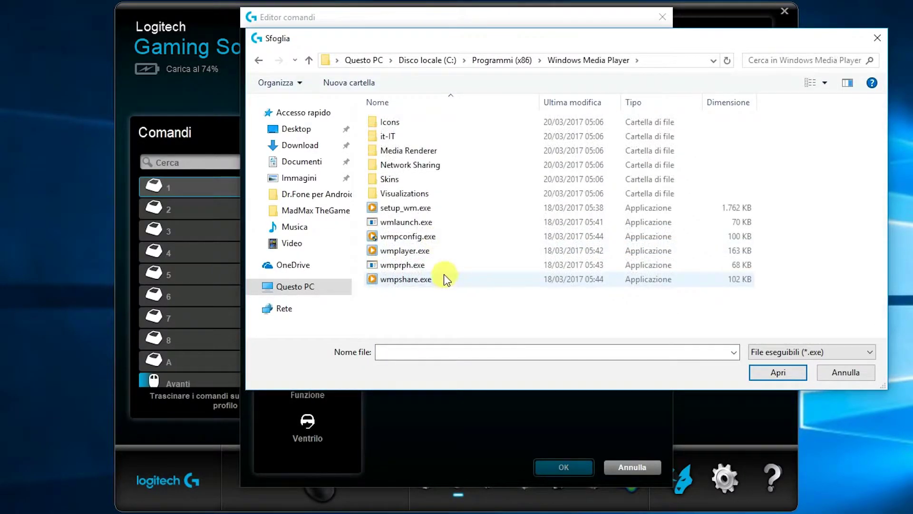
double_click(418, 251)
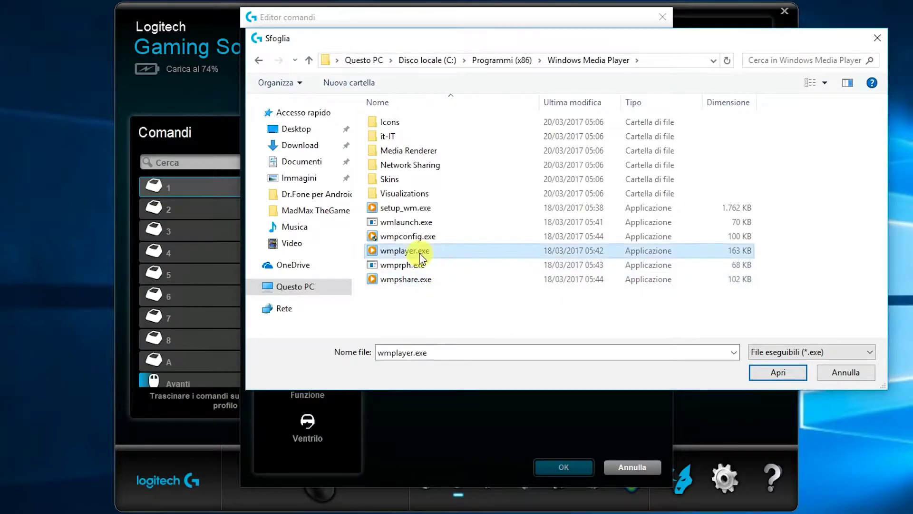
key("Return")
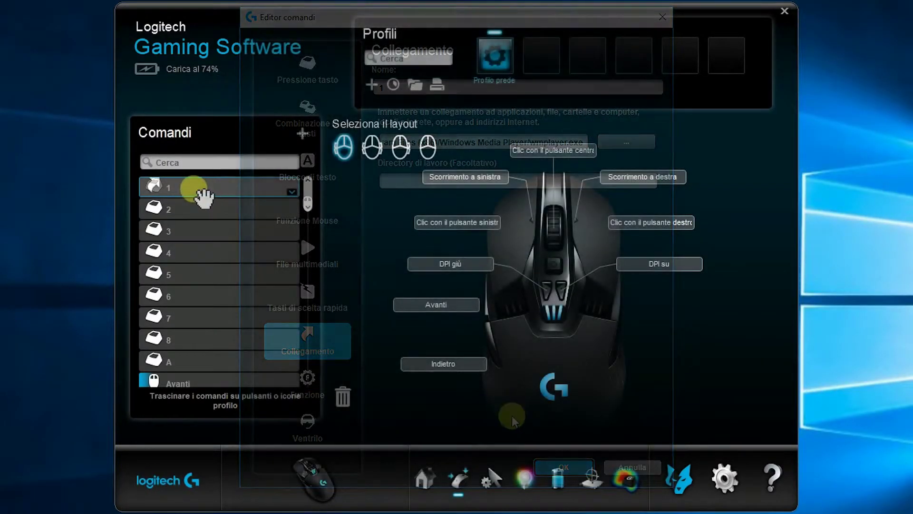
left_click_drag(199, 192, 457, 358)
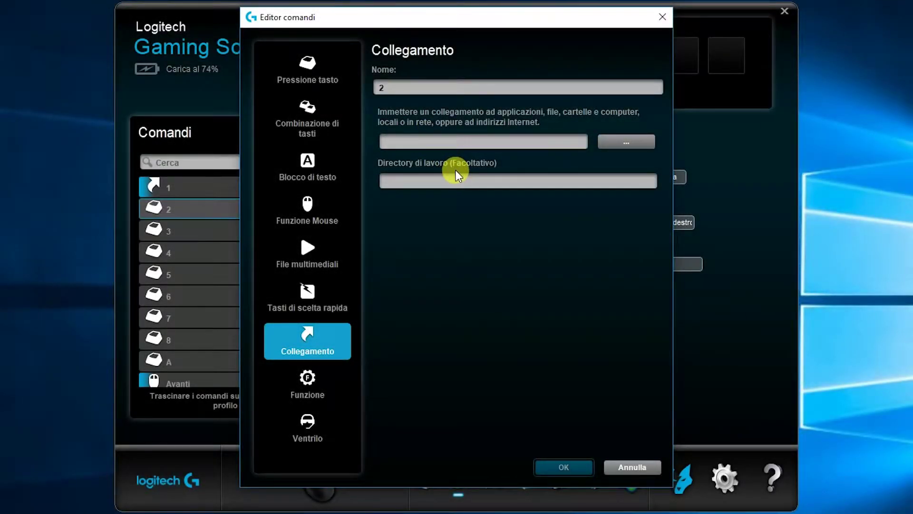
Link command 2 to C:\, assign it to the Indietro mouse button, and close the Disco locale (C:) window it opens
type("C:\\")
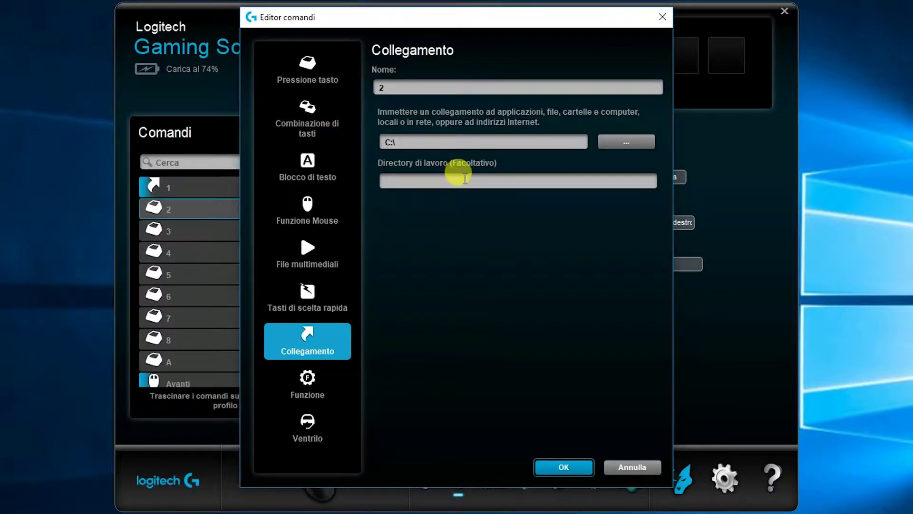
key("Return")
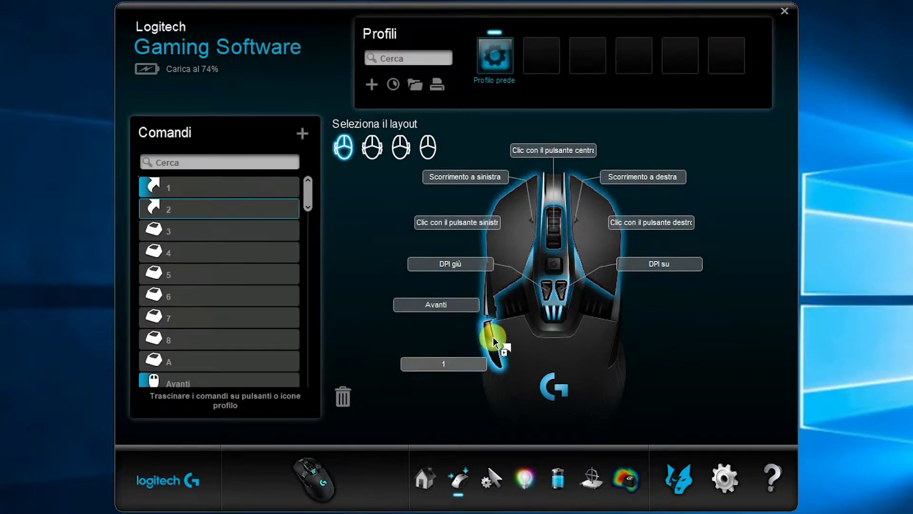
left_click_drag(493, 337, 492, 338)
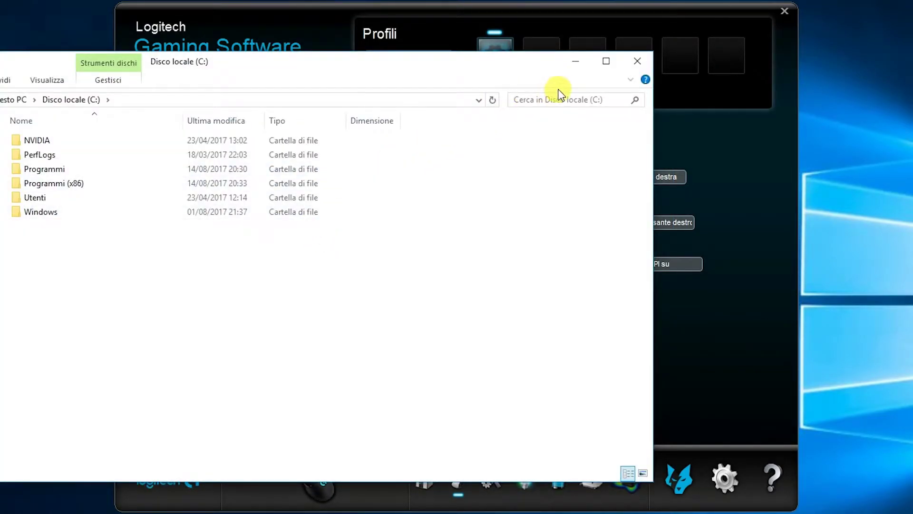
left_click(628, 64)
Try assigning the 3200 DPI level as the DPI shift level in the pointer settings
left_click(491, 478)
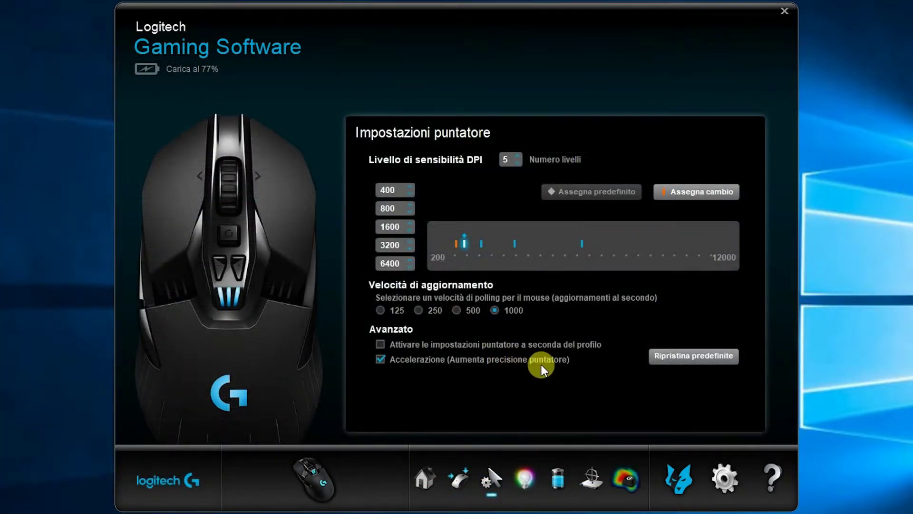
left_click(483, 244)
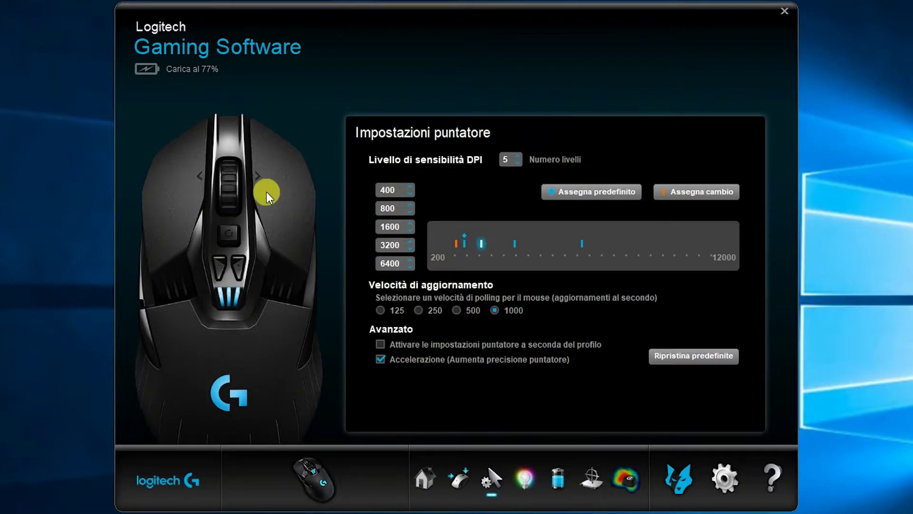
left_click(522, 245)
left_click(668, 195)
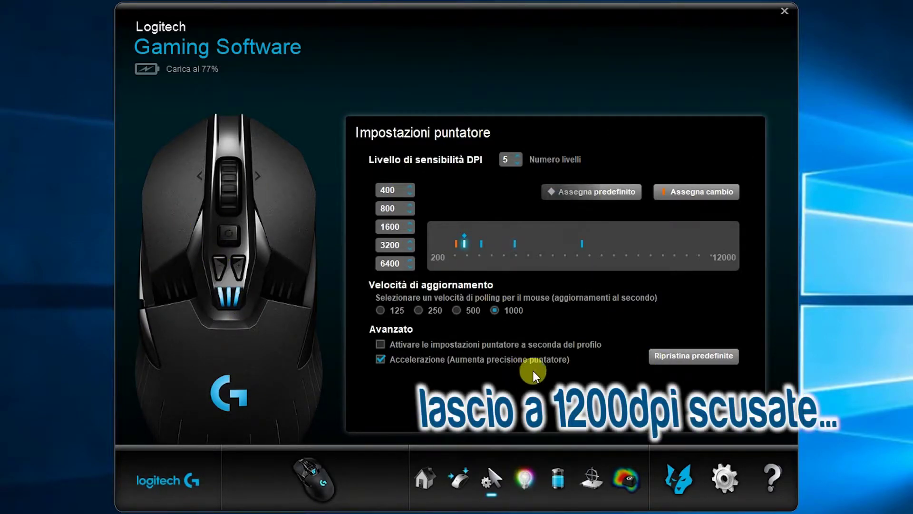
Set the mouse's lighting effect to Dissolvenza ciclica
left_click(523, 479)
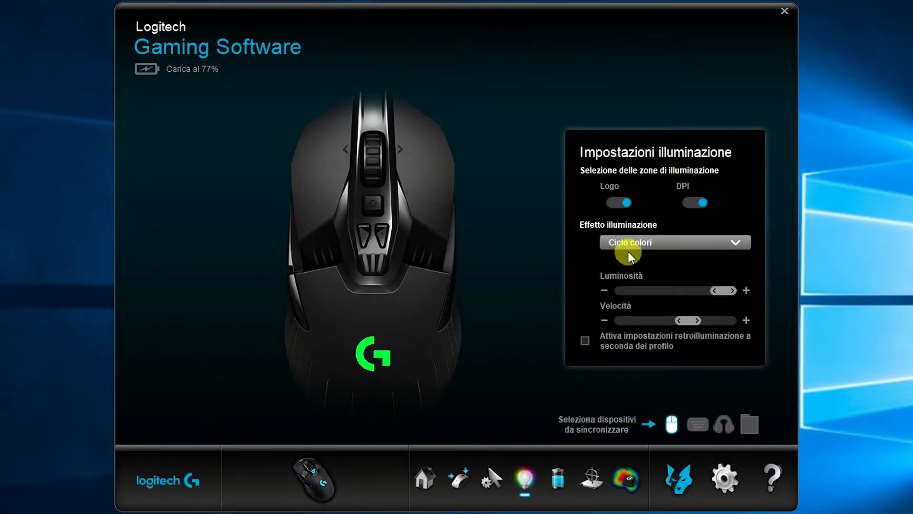
left_click(631, 244)
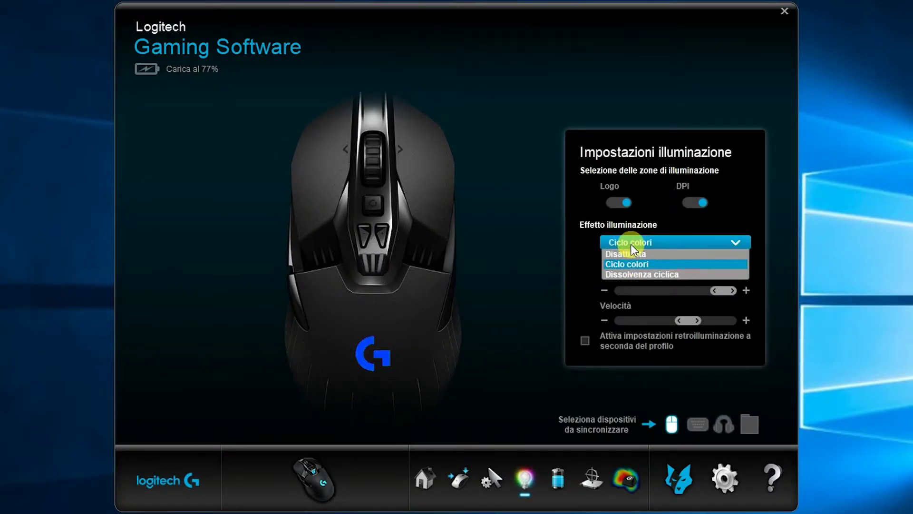
left_click(627, 273)
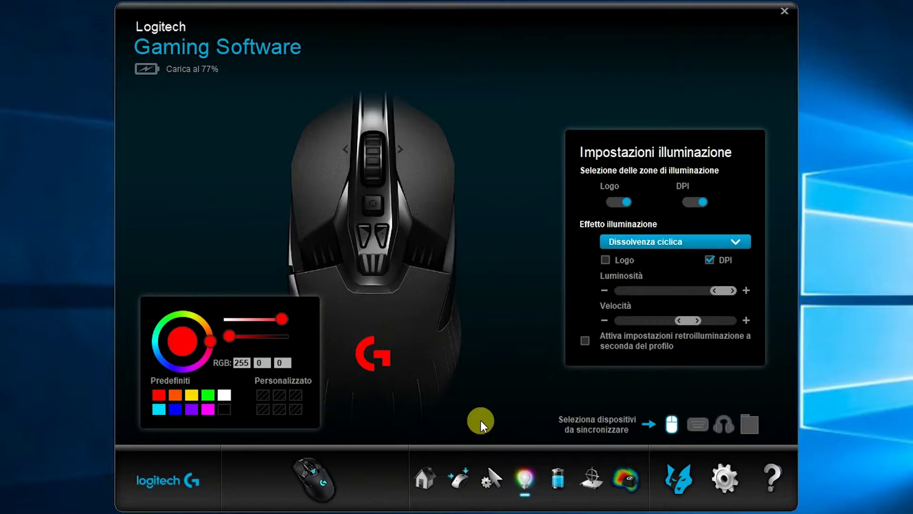
Set the lighting color to RGB 209, 255, 0 while trying the effect on the logo, leaving the Logo option off
left_click(605, 259)
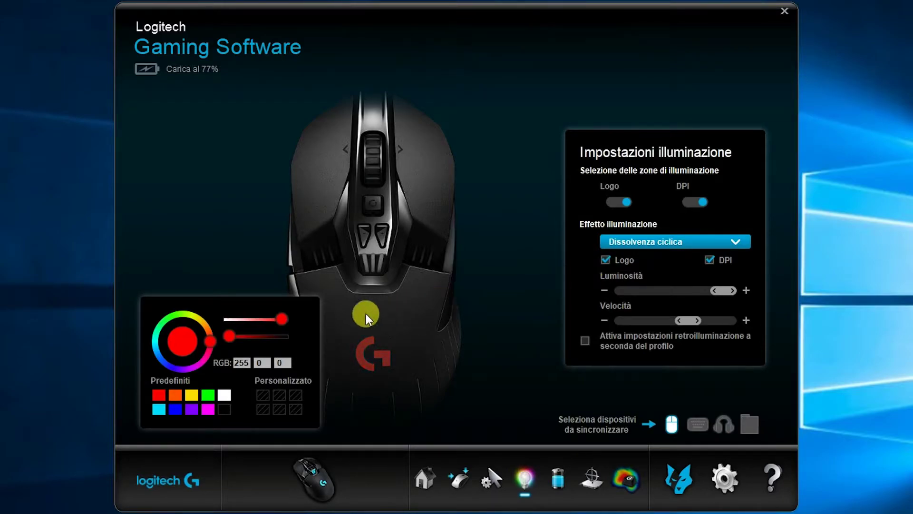
left_click_drag(212, 337, 193, 323)
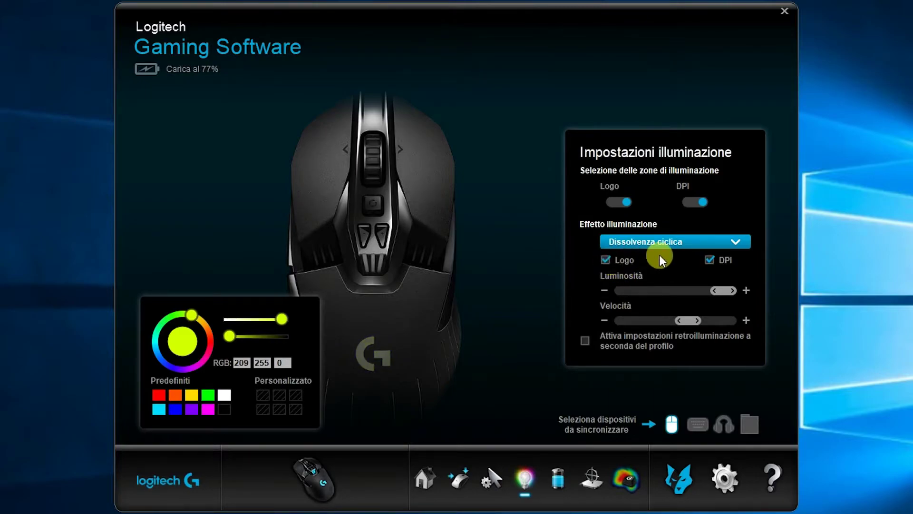
left_click(606, 261)
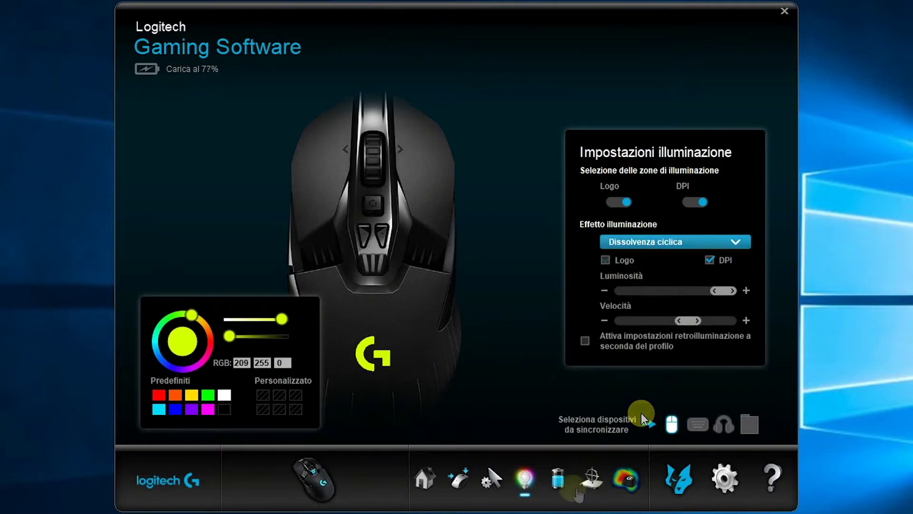
Review the battery page's lighting presets and power consumption, and the surface tuning options
left_click(552, 477)
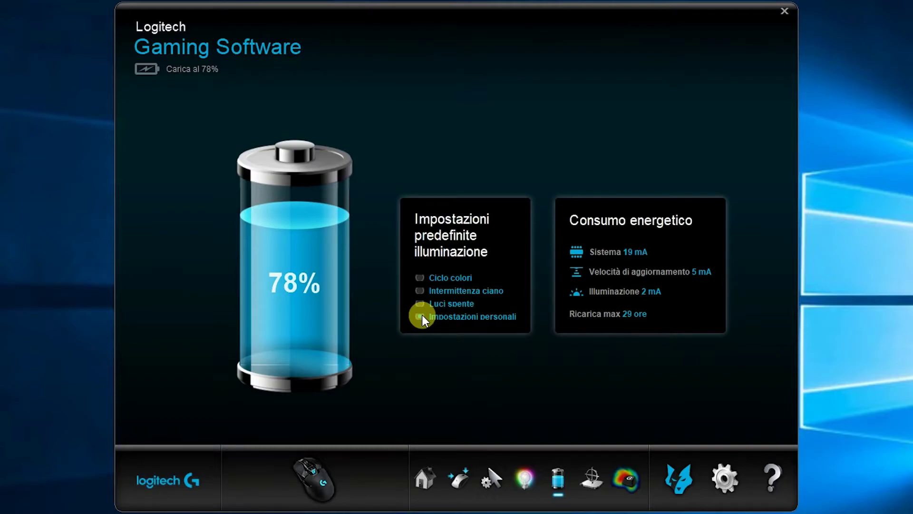
left_click(577, 467)
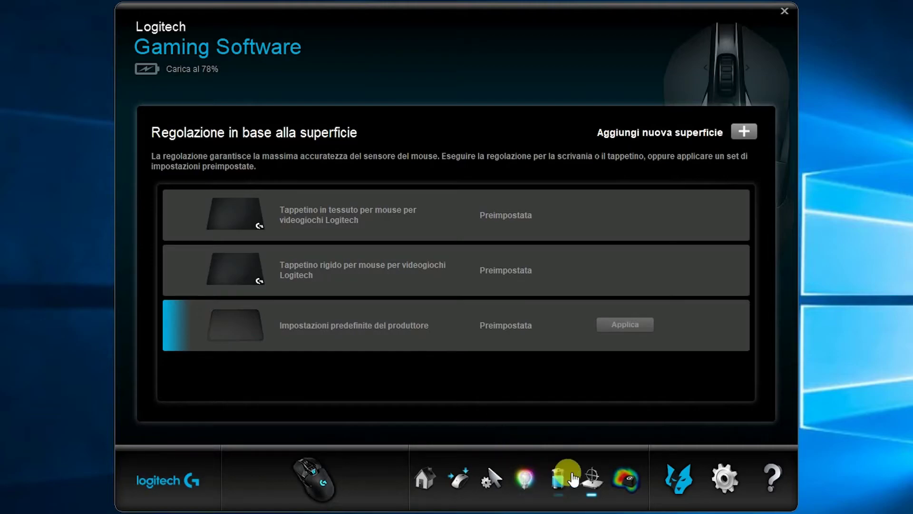
Record a short button-press heat map of the mouse, dismissing the suggestion before stopping the recording
left_click(612, 471)
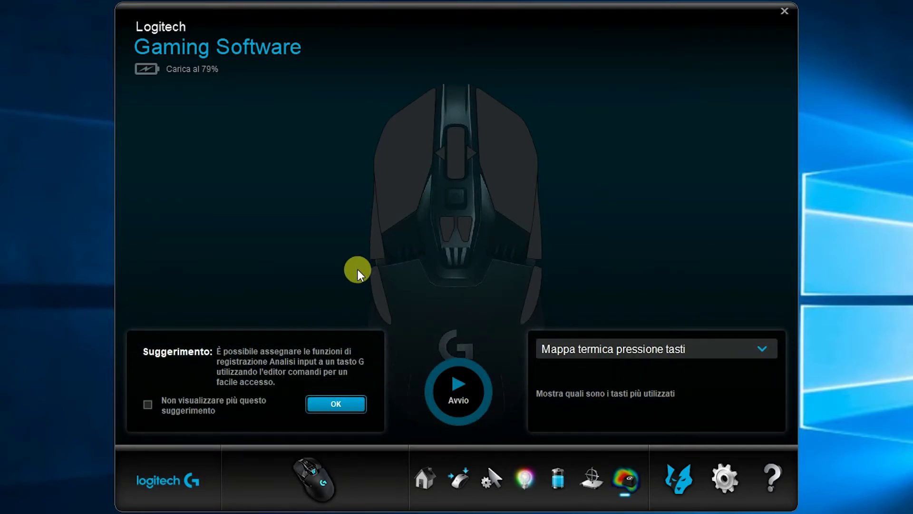
left_click(434, 384)
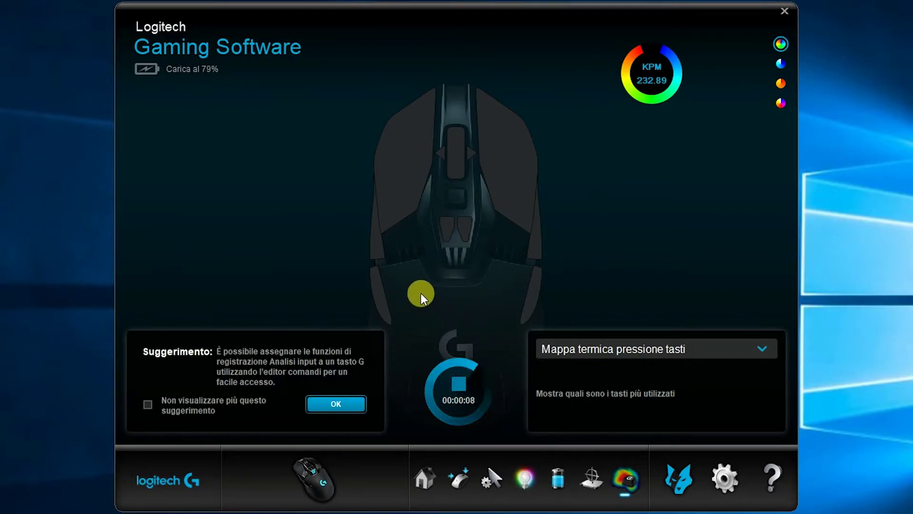
left_click(328, 405)
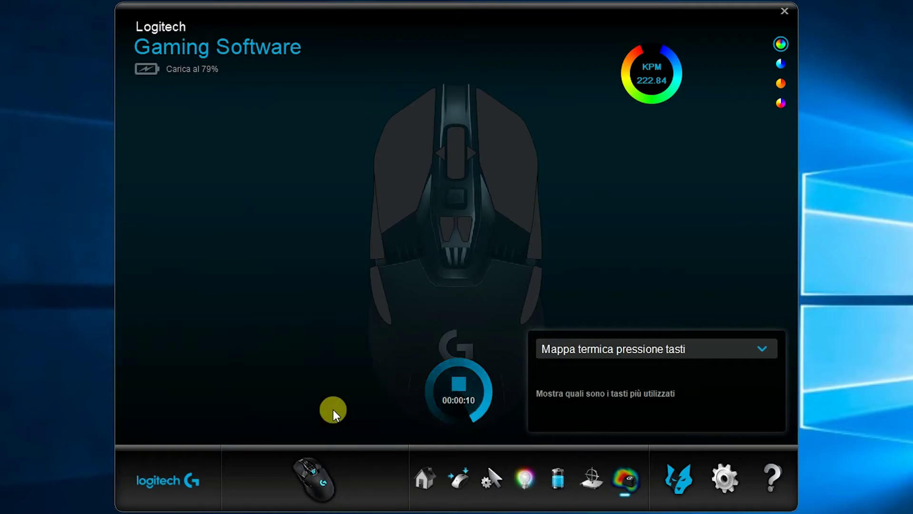
left_click(457, 383)
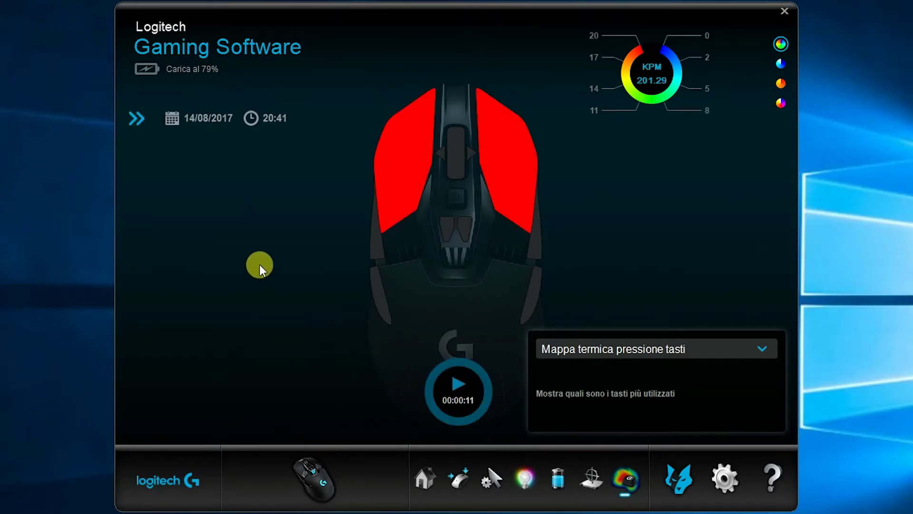